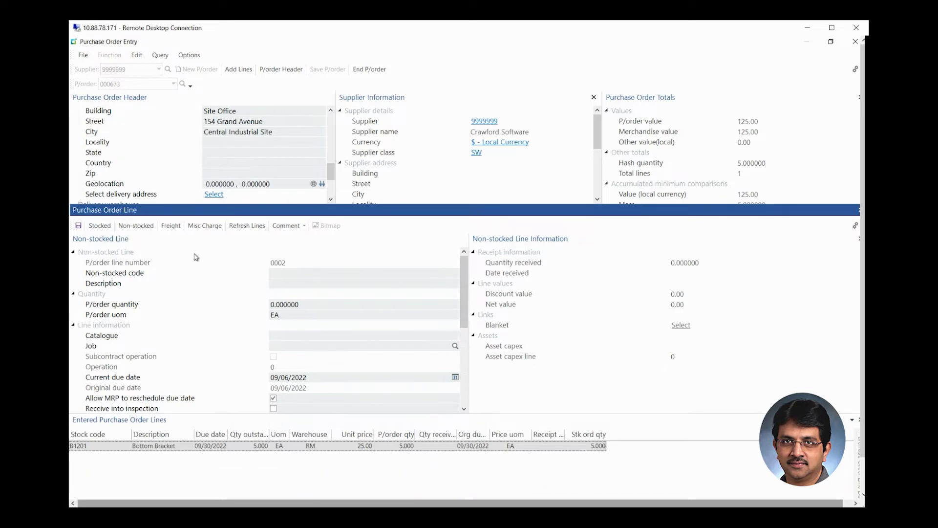
Start a new non-stocked line 0002 on purchase order 000673
{"action": "left_click", "coordinate": [141, 229]}
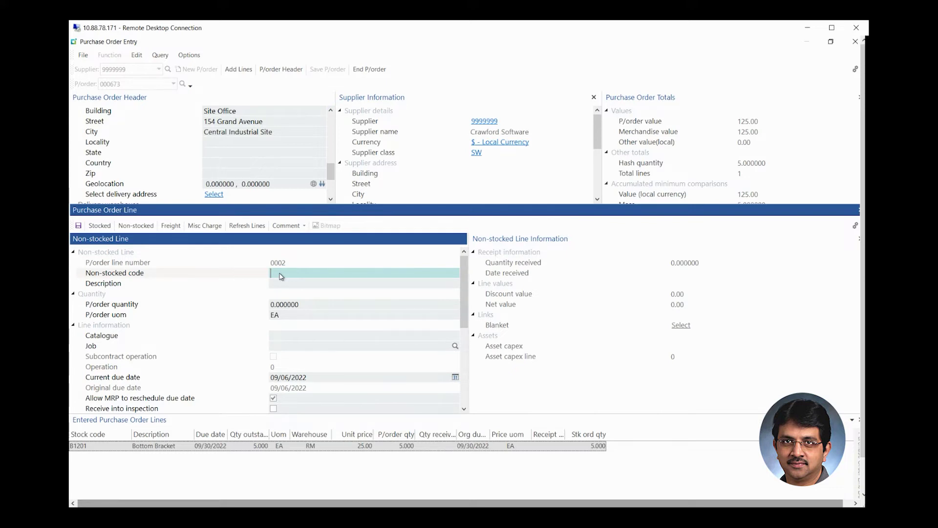
Enter the non-stocked code 'Cleaning Supplies - 9999'
{"action": "type", "text": "Cleaning Supplies"}
{"action": "key", "text": "Tab"}
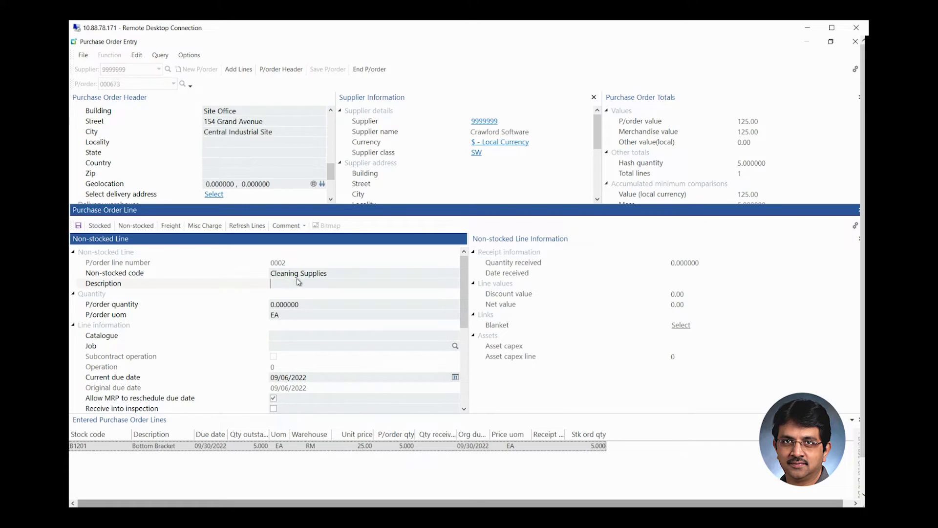
{"action": "left_click", "coordinate": [330, 277]}
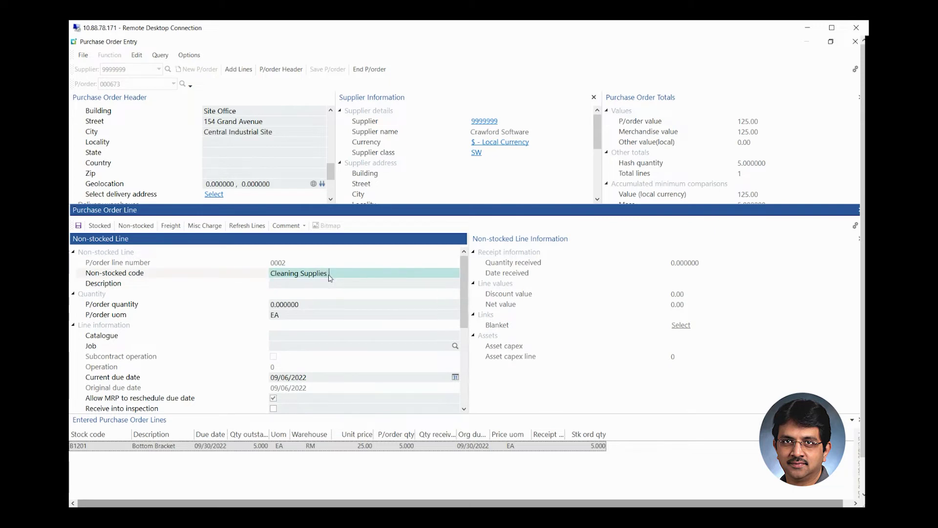
{"action": "type", "text": "- 9999"}
{"action": "left_click", "coordinate": [282, 277]}
Enter the description 'Cleaning Supplies 9999' for the line
{"action": "left_click", "coordinate": [290, 288]}
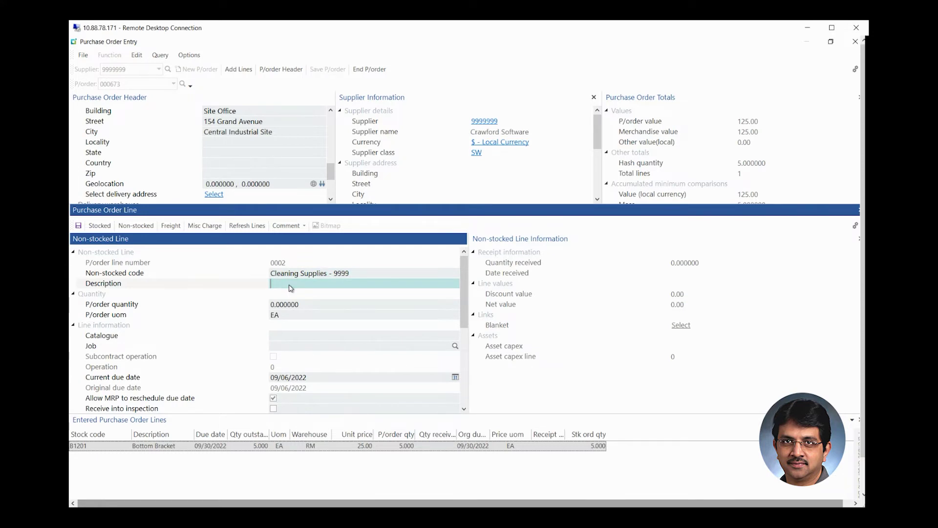
{"action": "type", "text": "Cleaning Supplies"}
{"action": "type", "text": "9999"}
{"action": "key", "text": "Tab"}
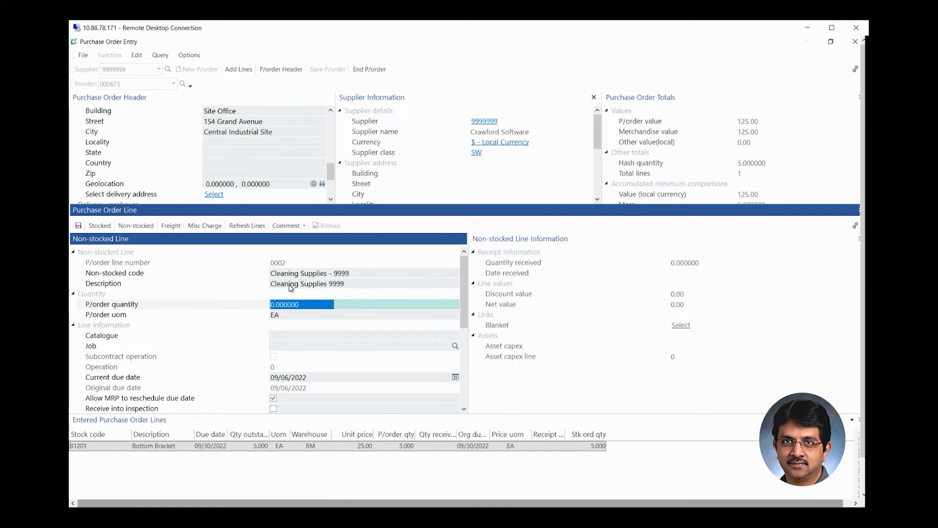
Enter an order quantity of 10 EA, leaving catalogue and job blank
{"action": "type", "text": "10"}
{"action": "key", "text": "Tab"}
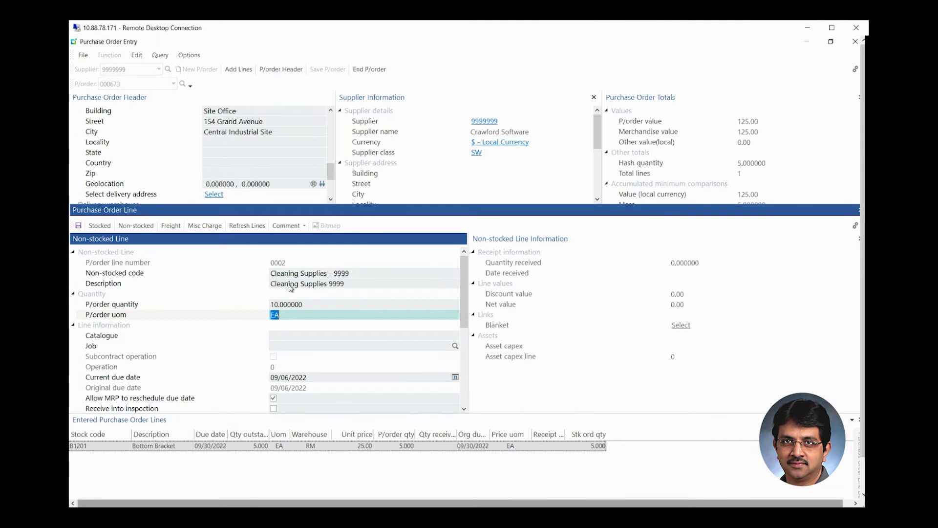
{"action": "key", "text": "Tab"}
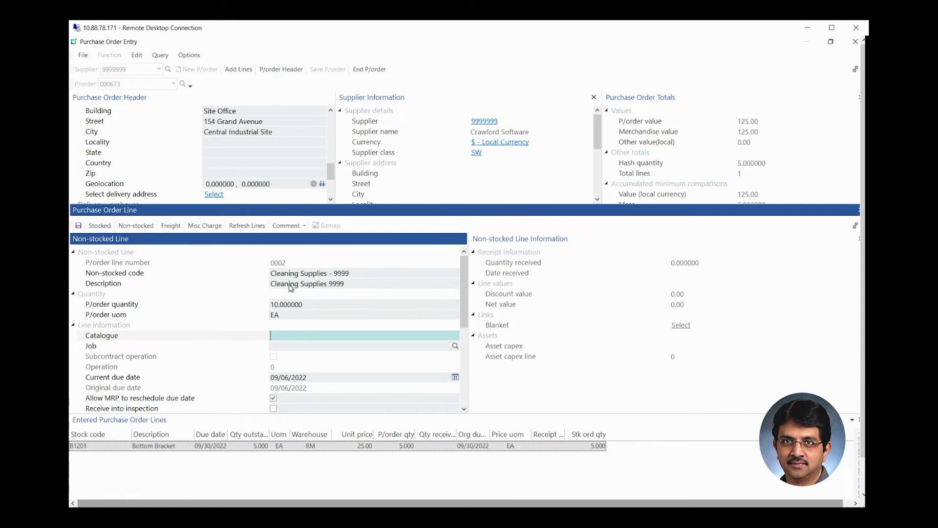
{"action": "key", "text": "Tab"}
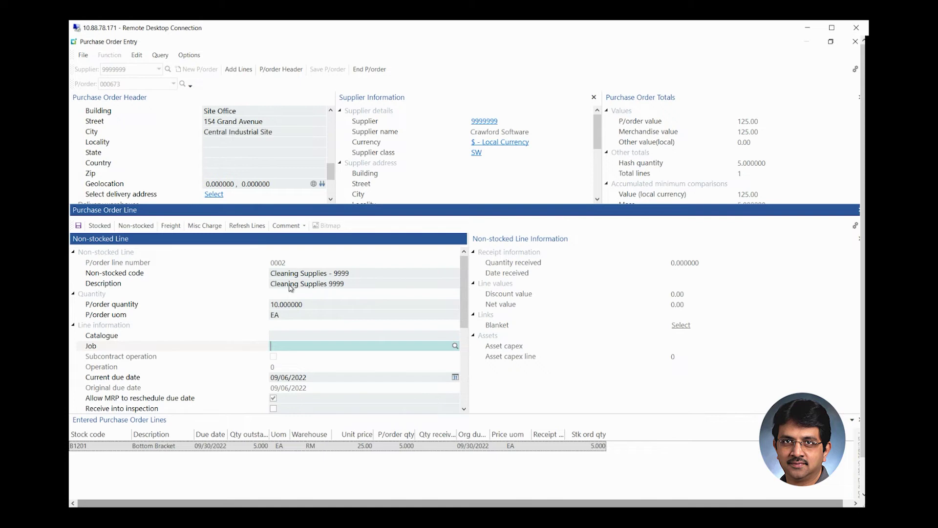
{"action": "key", "text": "Tab"}
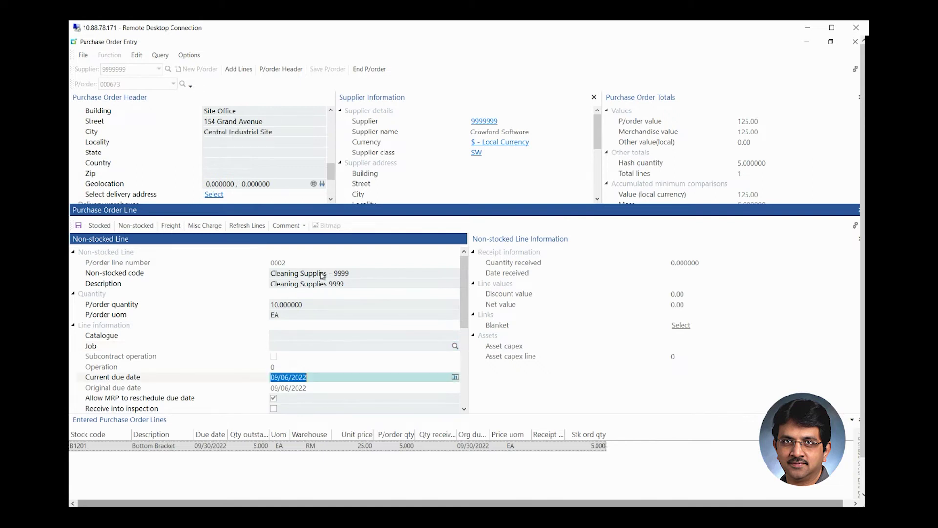
Set the line's current due date to 09/20/2022 from the calendar
{"action": "left_click", "coordinate": [456, 378]}
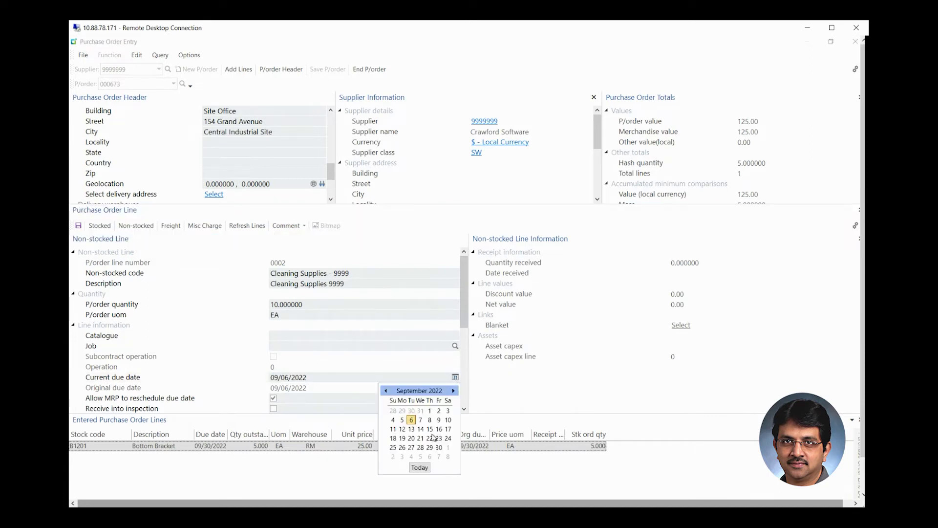
{"action": "left_click", "coordinate": [412, 439]}
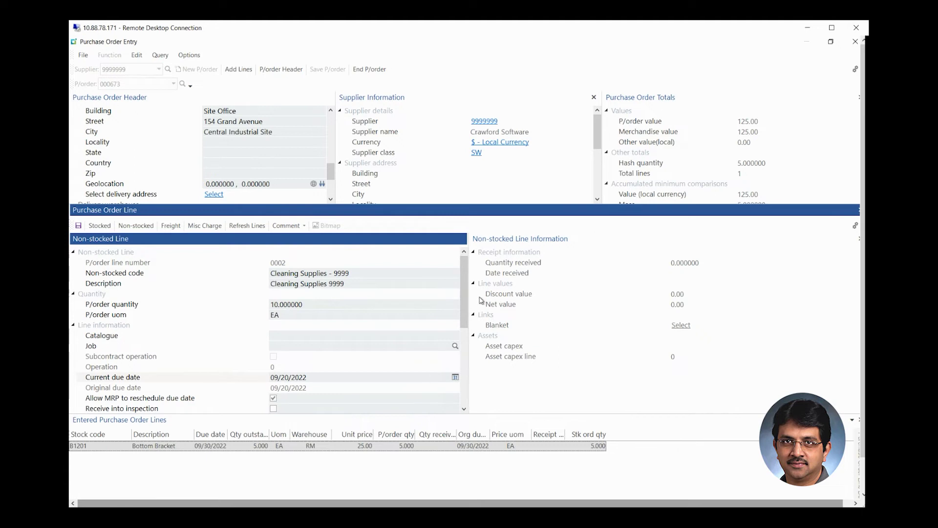
{"action": "left_click_drag", "start_coordinate": [465, 314], "coordinate": [465, 322]}
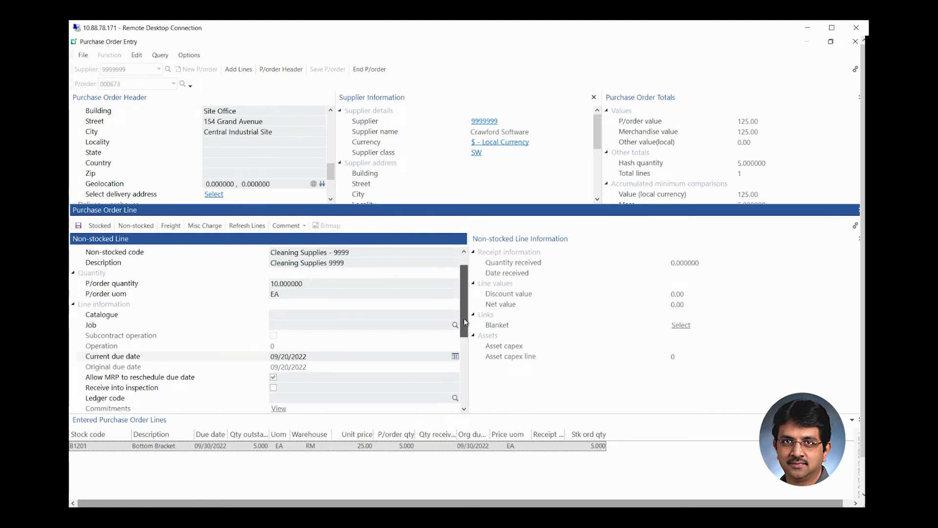
{"action": "left_click_drag", "start_coordinate": [465, 322], "coordinate": [464, 334]}
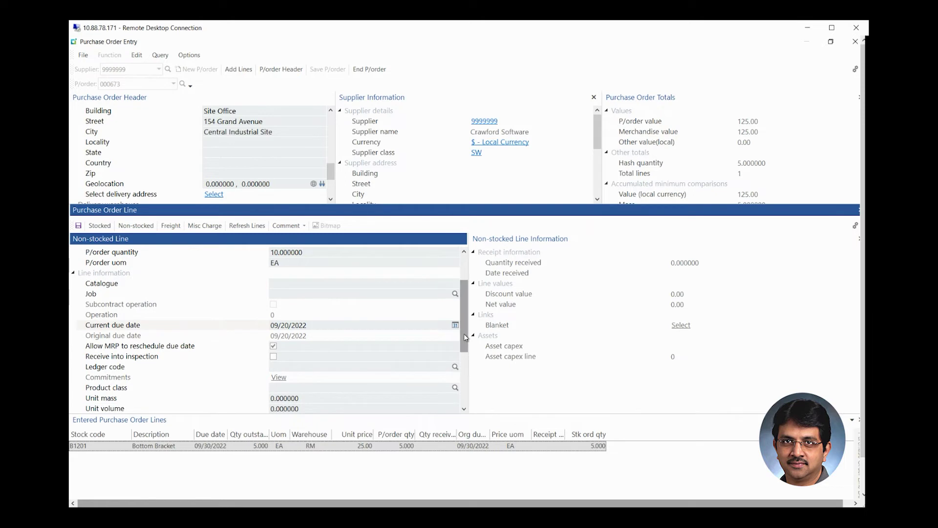
{"action": "left_click", "coordinate": [447, 368]}
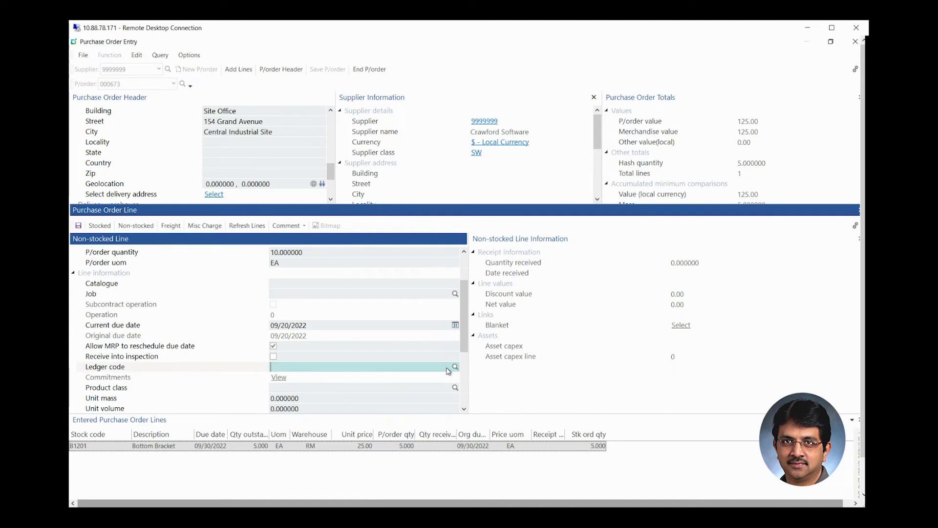
Set the ledger code to 20-2600 (Non-Stocked - South) from the lookup
{"action": "type", "text": "NS"}
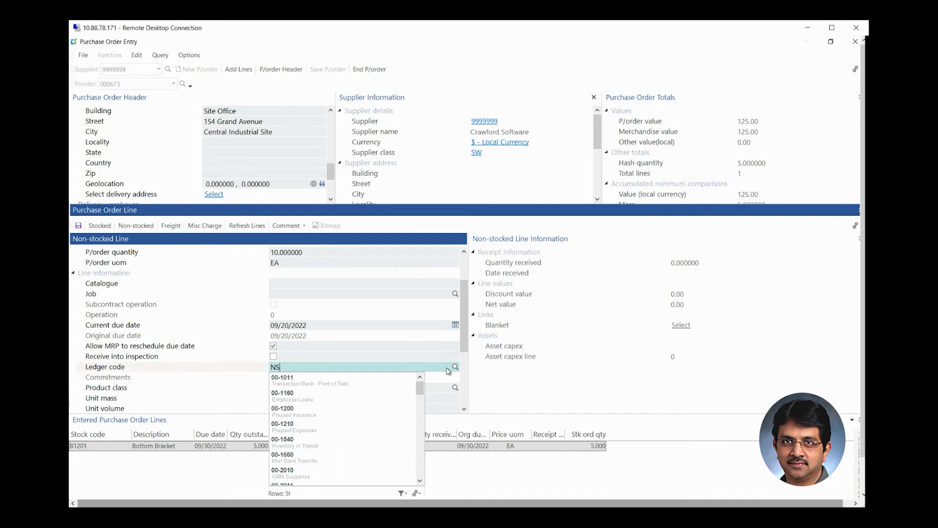
{"action": "key", "text": "BackSpace"}
{"action": "key", "text": "BackSpace"}
{"action": "type", "text": "Non"}
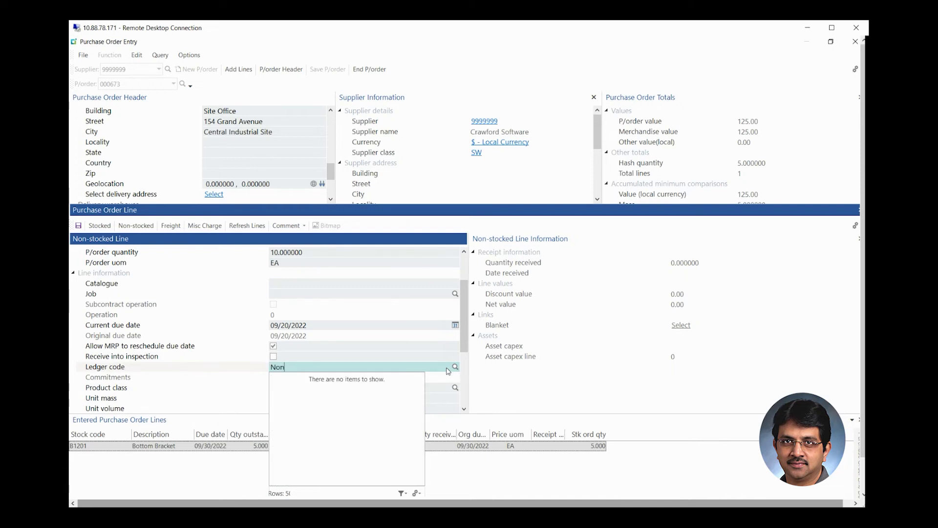
{"action": "type", "text": "-s"}
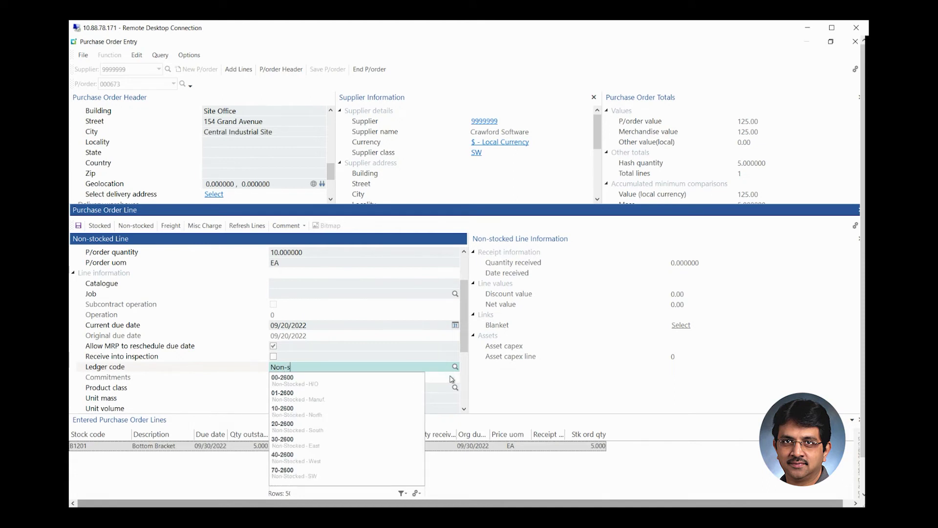
{"action": "left_click", "coordinate": [290, 427]}
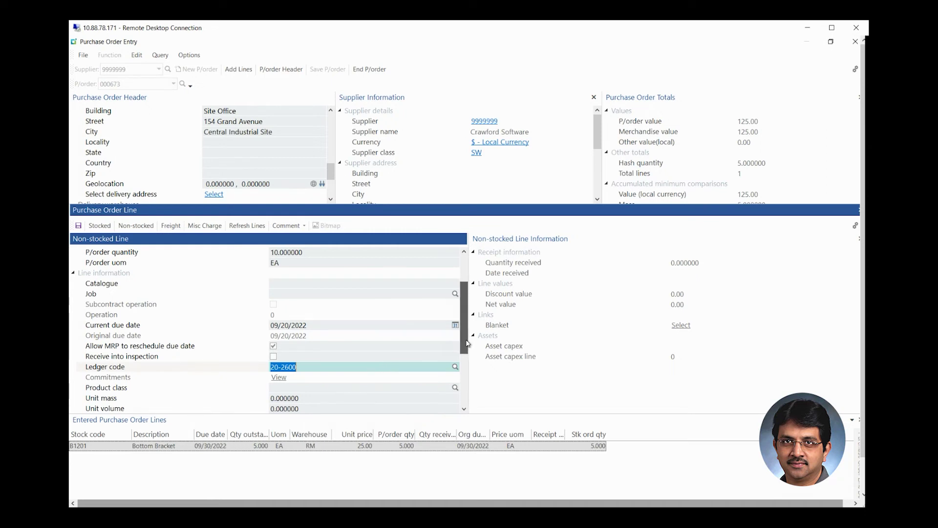
{"action": "left_click_drag", "start_coordinate": [467, 345], "coordinate": [463, 371]}
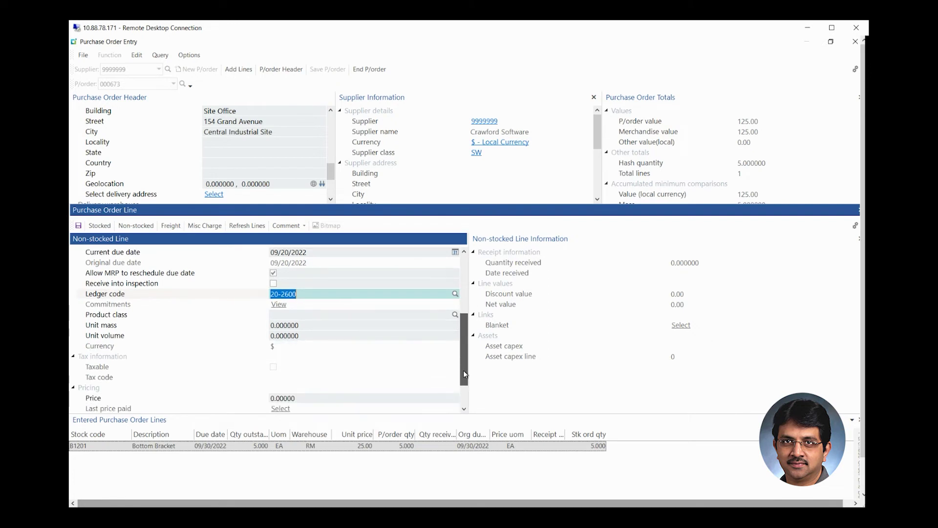
Hide the tax information and set the product class to NSTK
{"action": "left_click", "coordinate": [73, 357]}
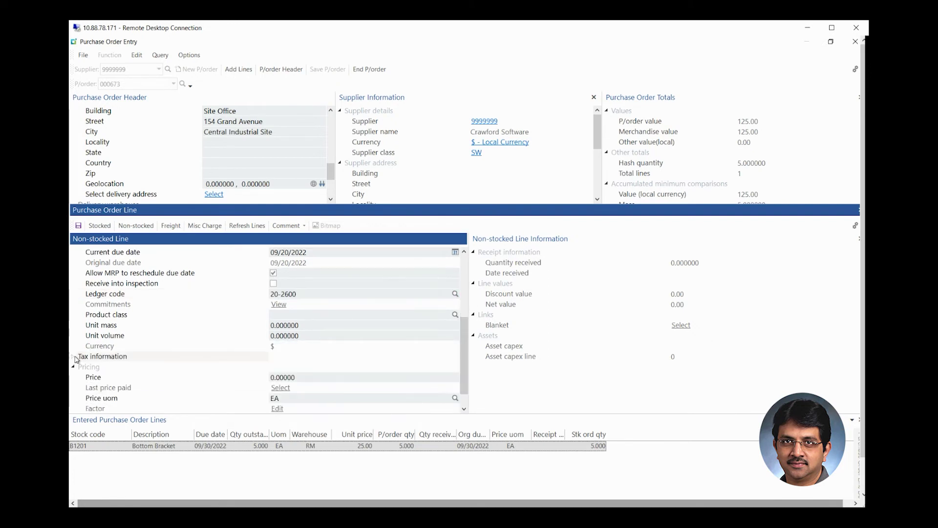
{"action": "left_click", "coordinate": [281, 316]}
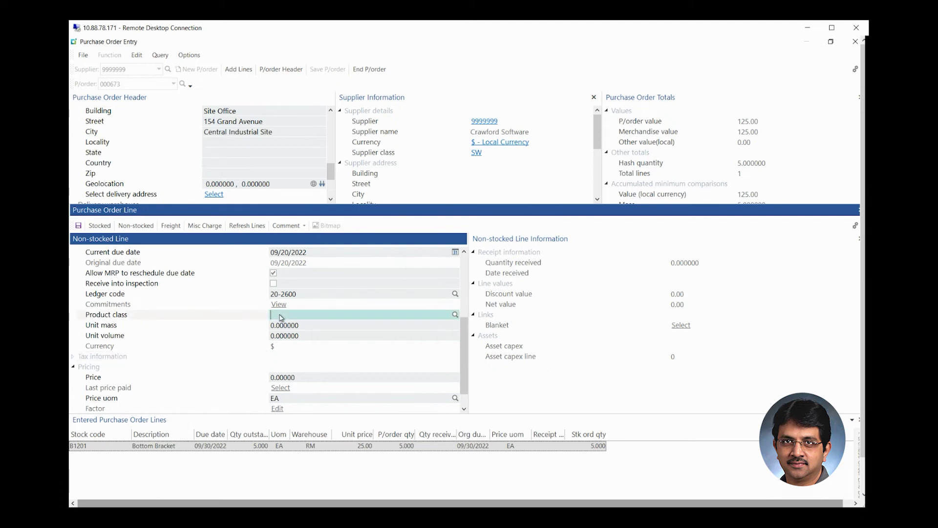
{"action": "type", "text": "Non"}
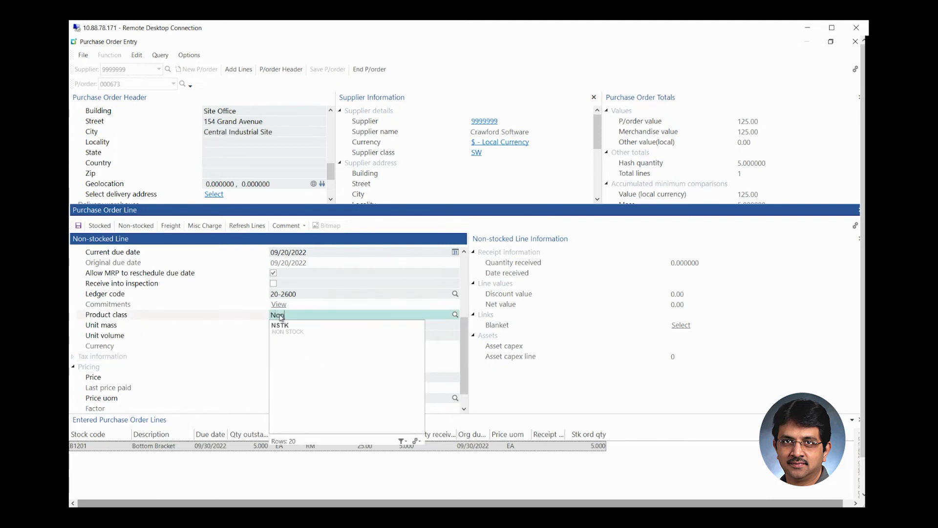
{"action": "left_click", "coordinate": [303, 331]}
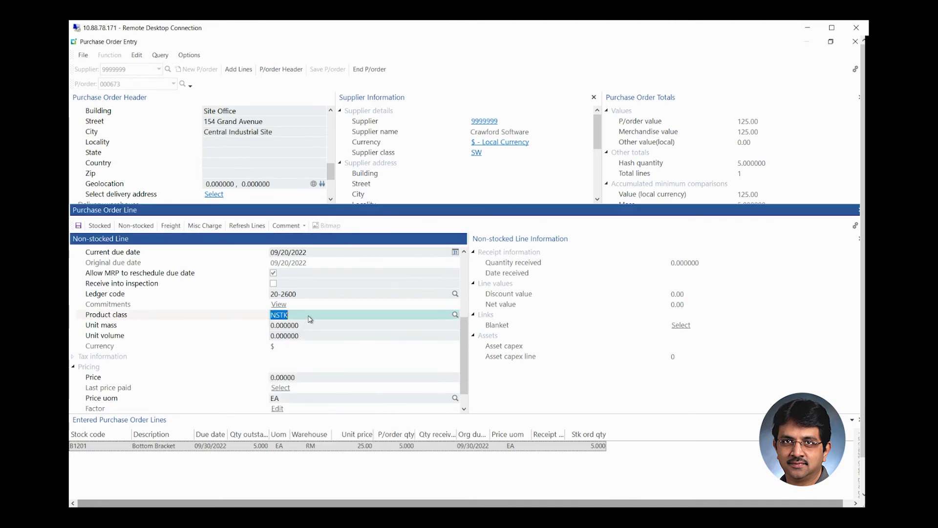
{"action": "left_click", "coordinate": [305, 295]}
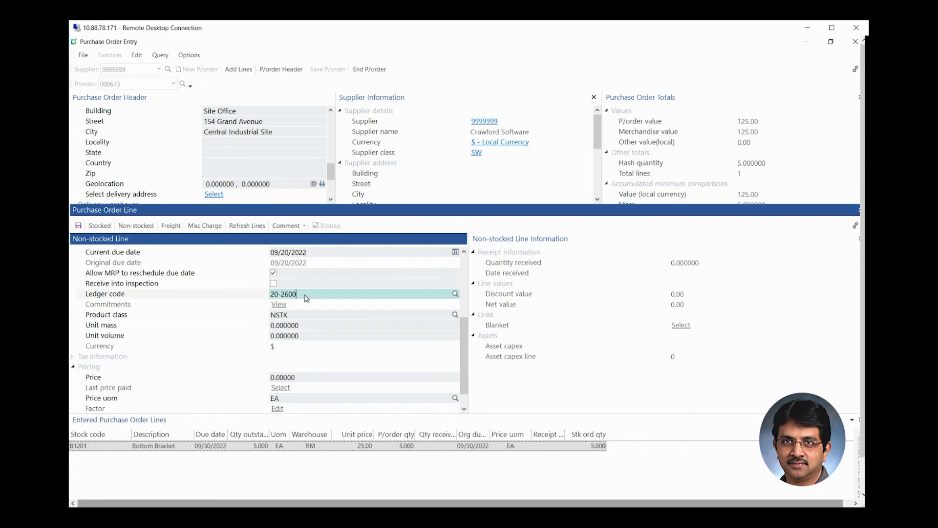
{"action": "left_click", "coordinate": [305, 316]}
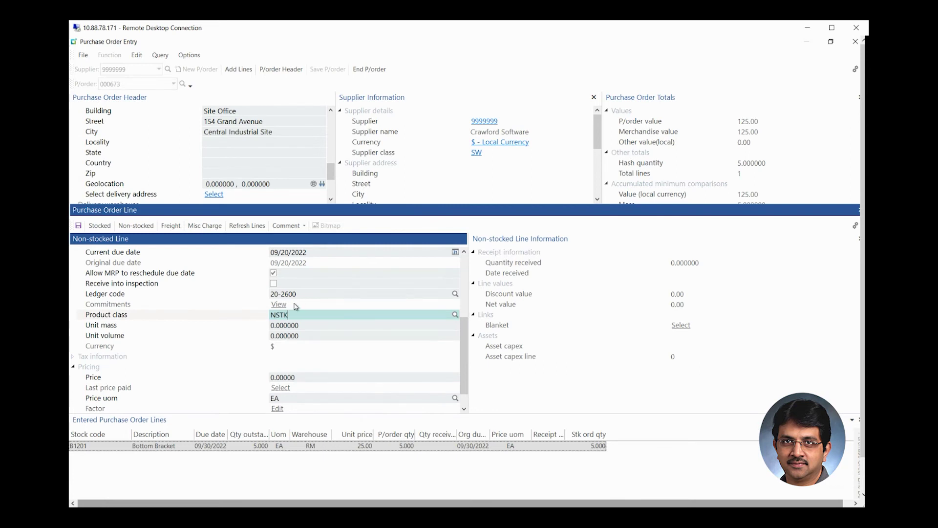
{"action": "left_click", "coordinate": [295, 378]}
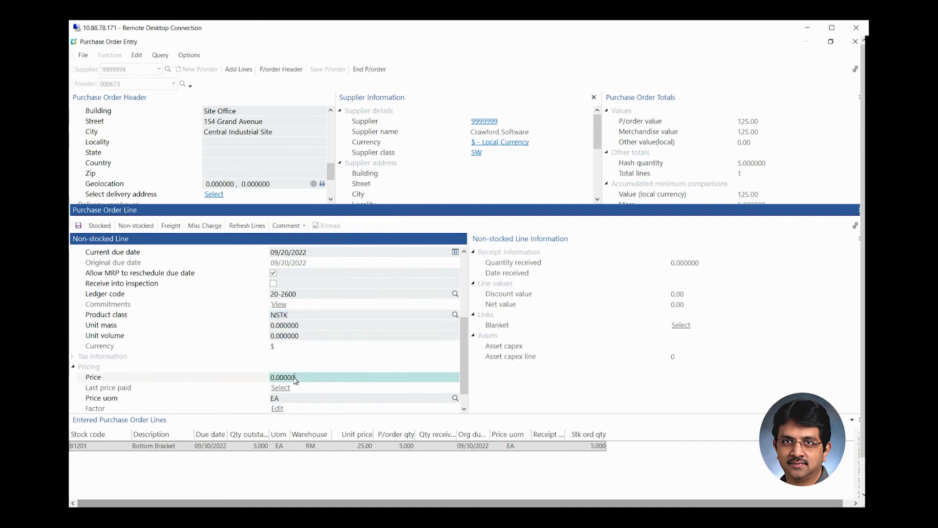
Replace the price with 5, giving a net value of 50.00
{"action": "left_click_drag", "start_coordinate": [295, 378], "coordinate": [268, 381]}
{"action": "type", "text": "5"}
{"action": "key", "text": "Tab"}
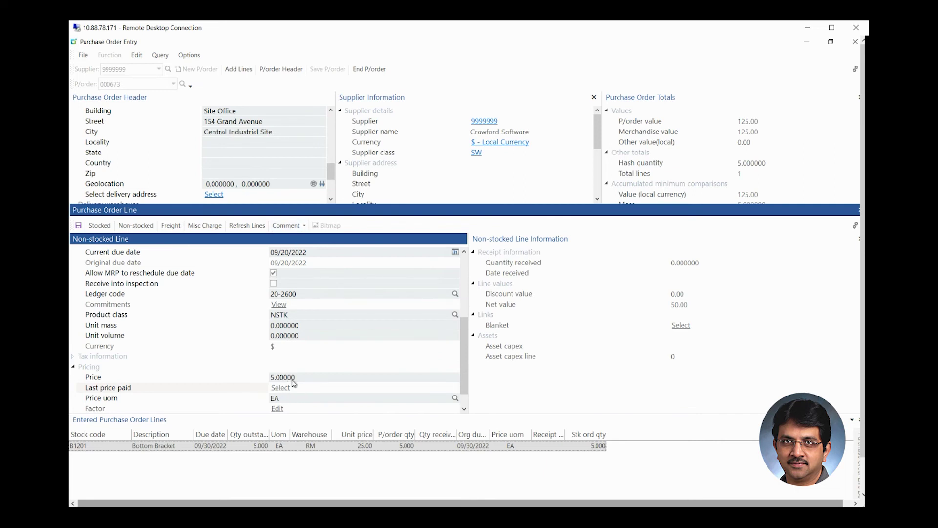
{"action": "scroll", "coordinate": [292, 381], "scroll_direction": "down", "scroll_amount": 1}
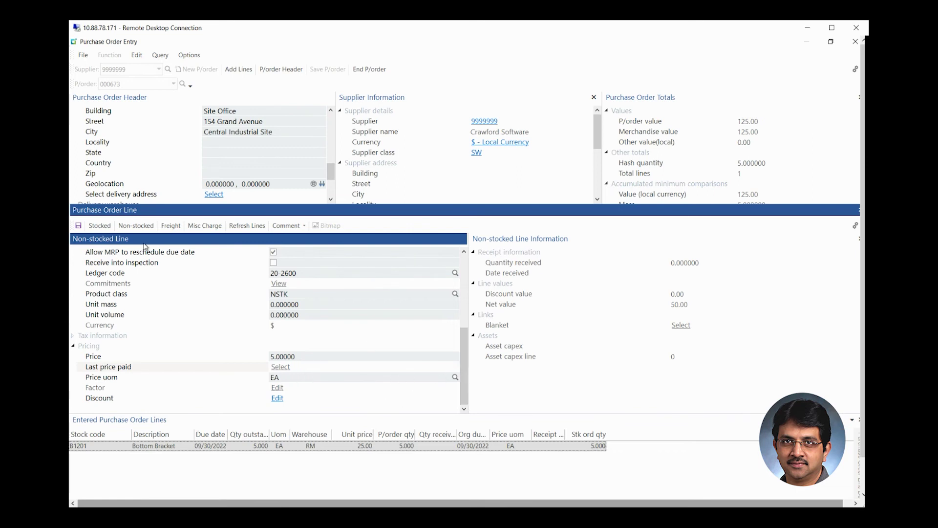
{"action": "left_click", "coordinate": [79, 226]}
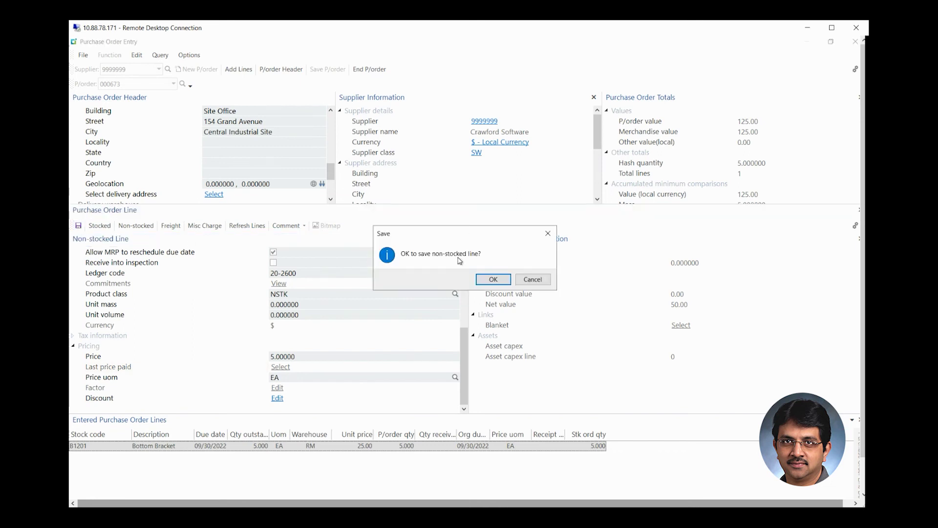
Confirm saving the line and accept the control account warning for 20-2600
{"action": "left_click", "coordinate": [495, 285]}
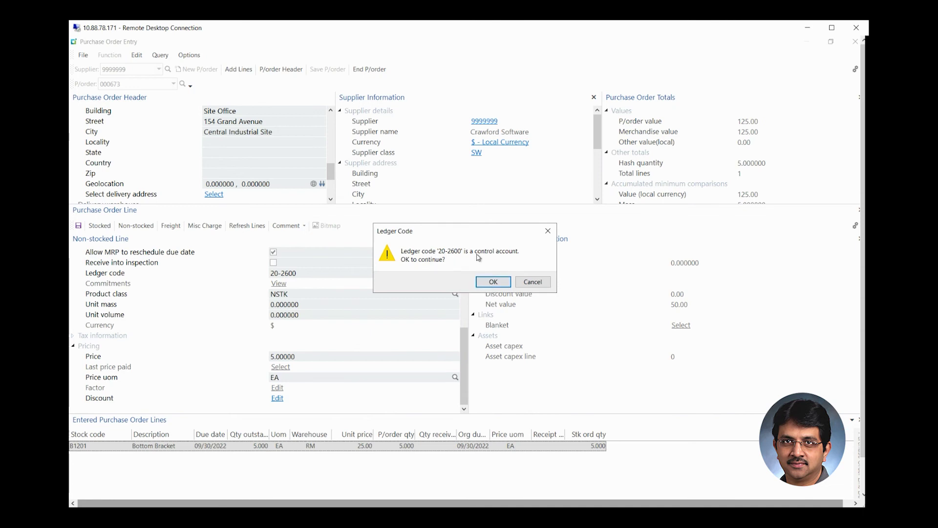
{"action": "left_click", "coordinate": [492, 282]}
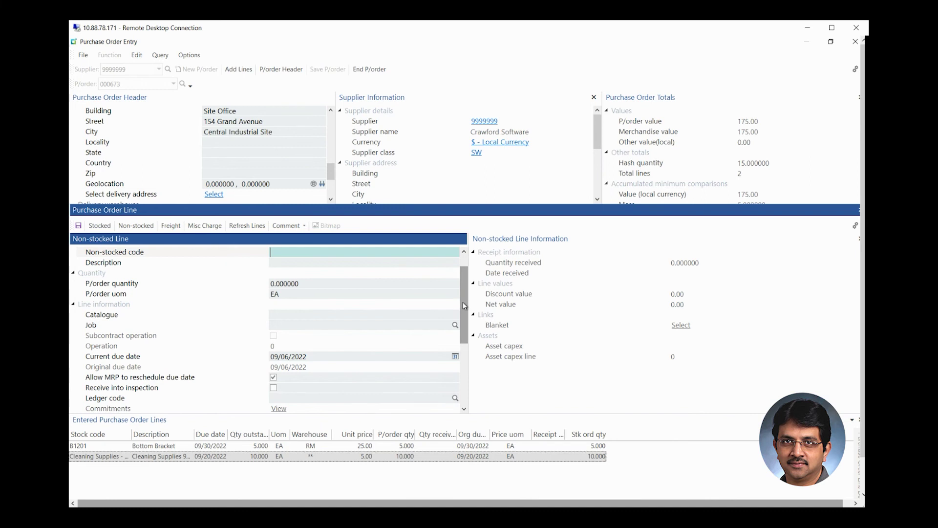
Widen the Description column and autofit the Stock code column in entered lines
{"action": "left_click_drag", "start_coordinate": [194, 437], "coordinate": [216, 438]}
{"action": "double_click", "coordinate": [133, 436]}
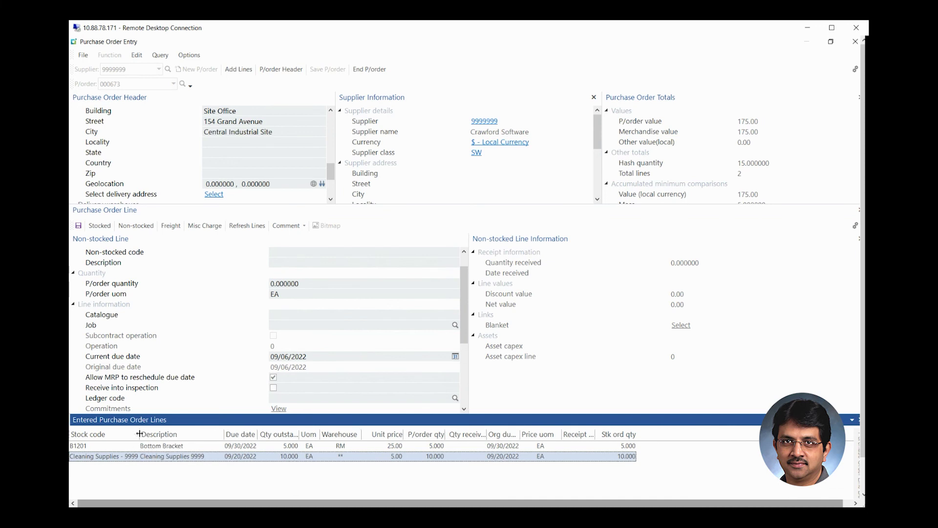